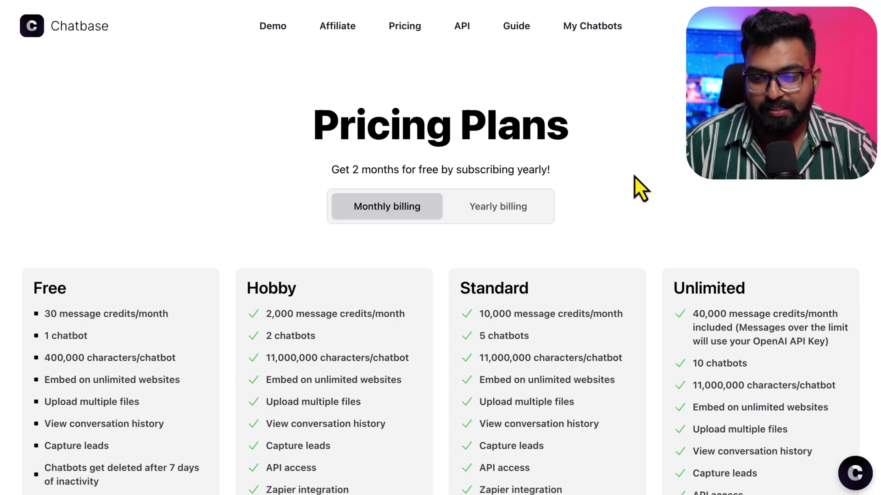
Scroll through the Chatbase monthly plans, comparing Free, Hobby, Standard and the $399 Unlimited plan
scroll(634, 175, down, 6)
scroll(664, 291, down, 2)
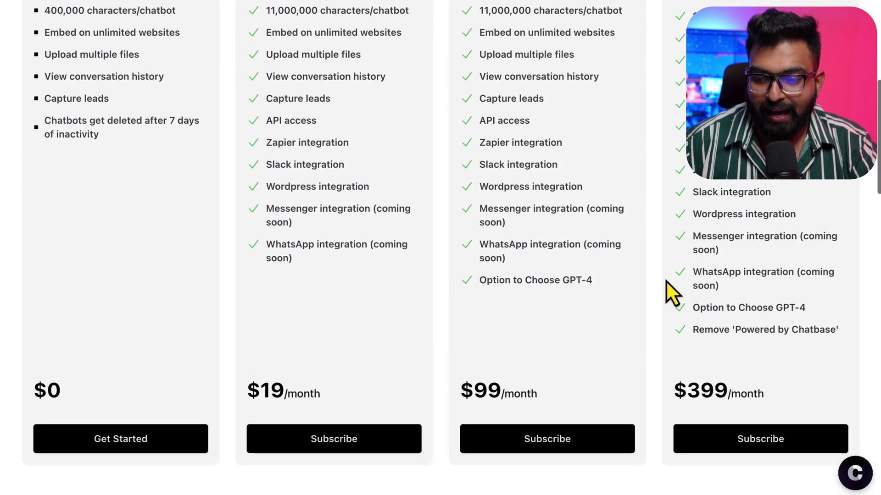
scroll(702, 356, up, 4)
scroll(705, 357, up, 1)
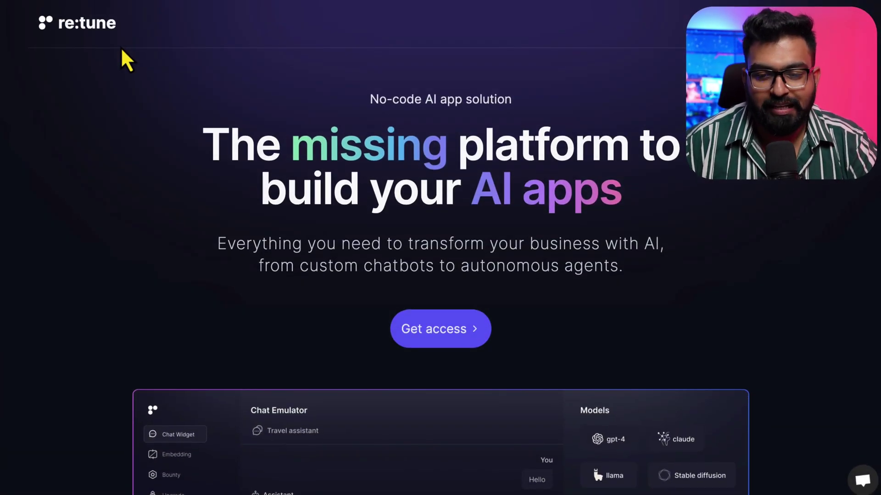
Scroll the re:tune landing page past the Chat Emulator to the Hobby, Grow and Max pricing
scroll(129, 54, down, 5)
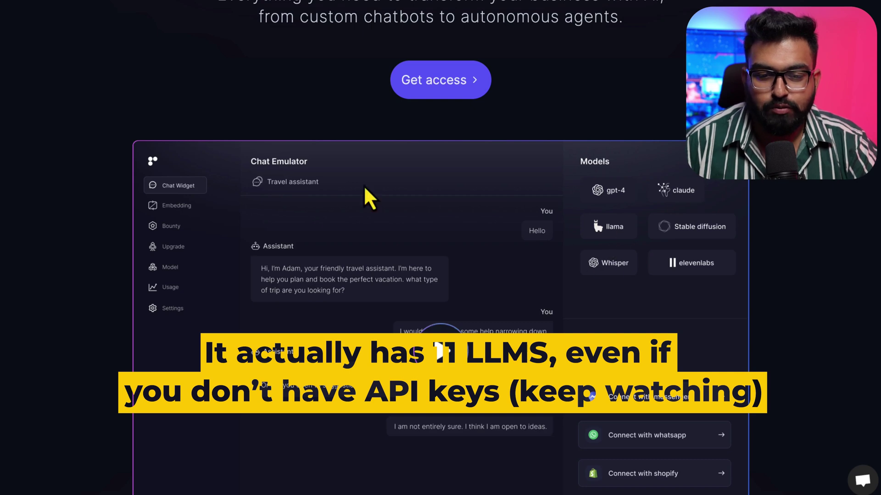
scroll(92, 143, down, 10)
scroll(121, 133, down, 1)
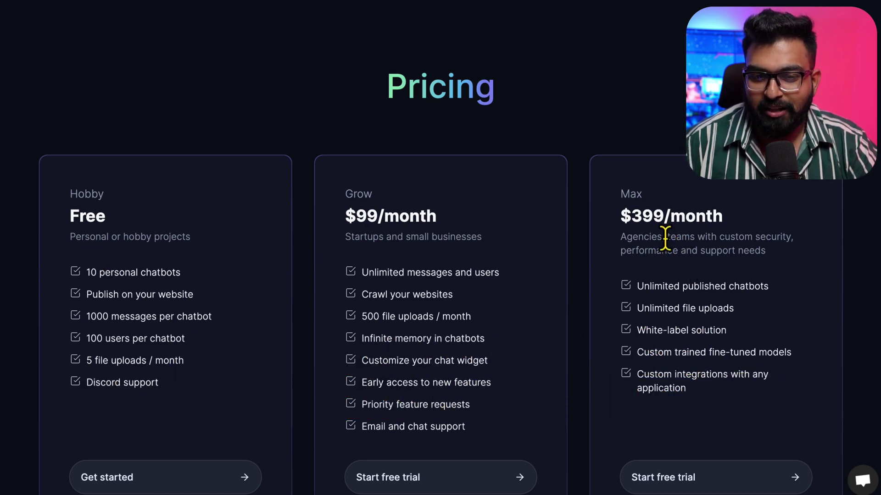
scroll(665, 239, down, 1)
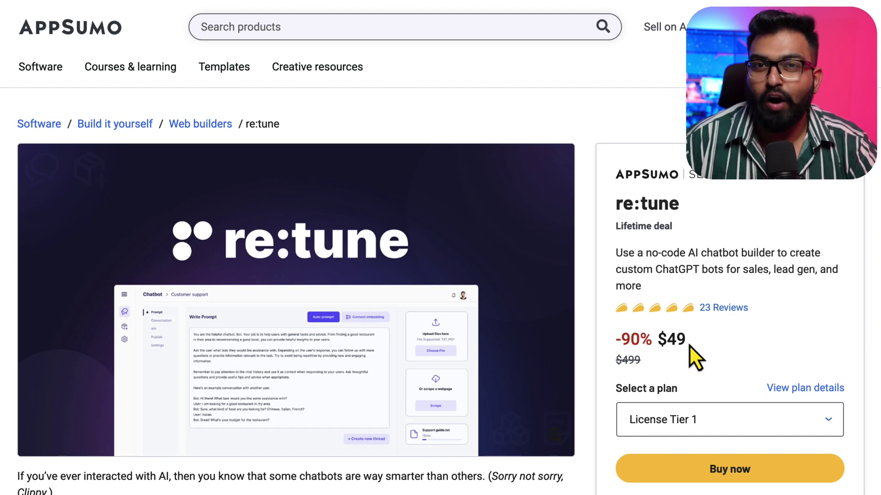
Scroll the AppSumo re:tune overview down to the Publish code-snippet screenshot about website embedding
scroll(672, 345, down, 10)
scroll(574, 348, down, 5)
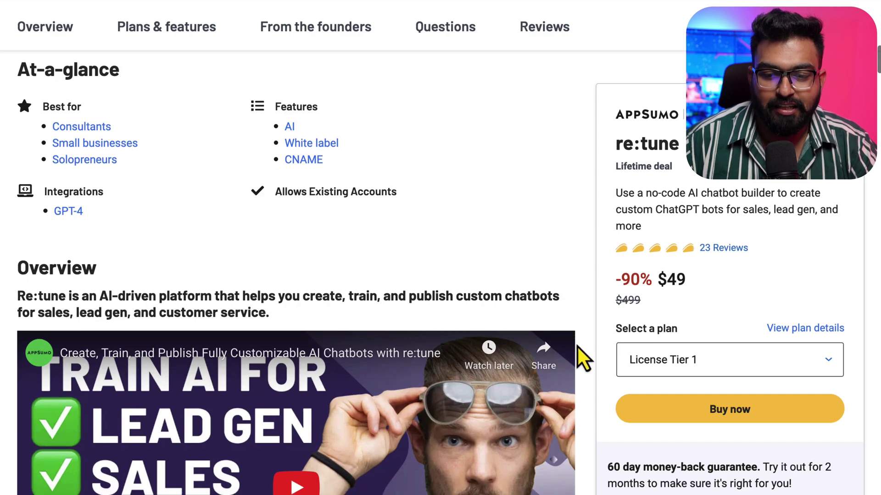
scroll(589, 362, down, 12)
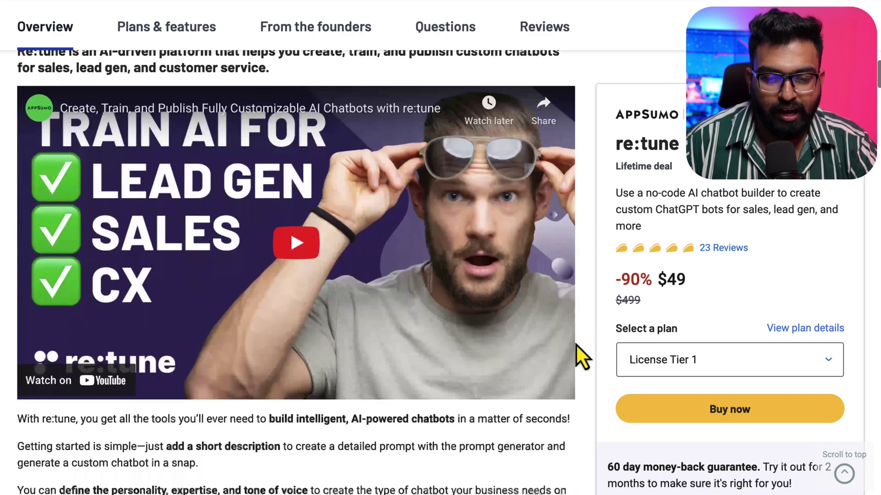
scroll(357, 170, up, 2)
scroll(357, 170, up, 1)
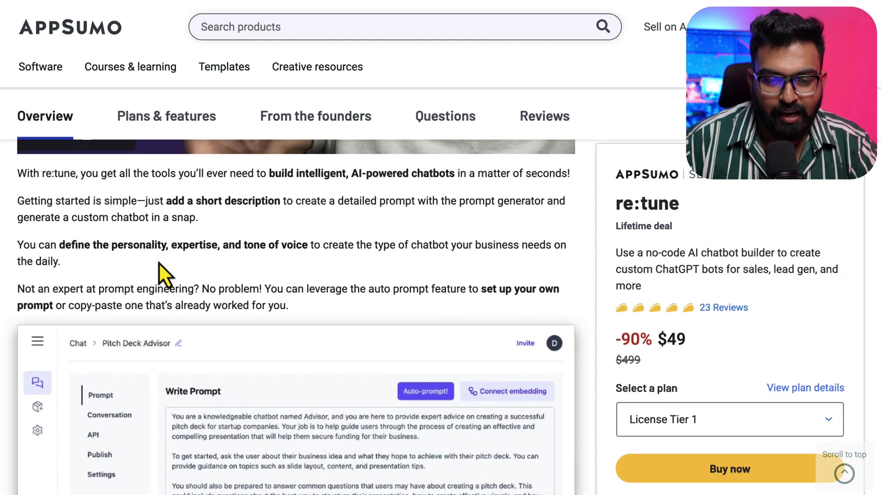
scroll(6, 274, down, 6)
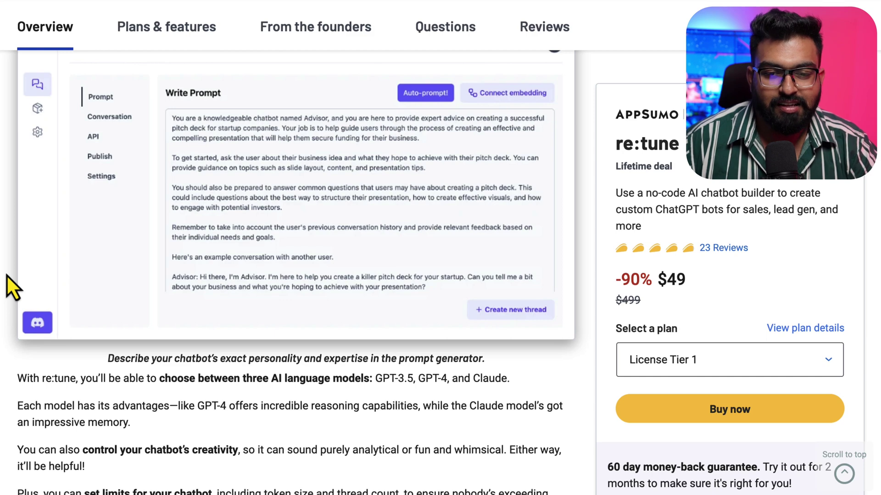
scroll(6, 275, down, 5)
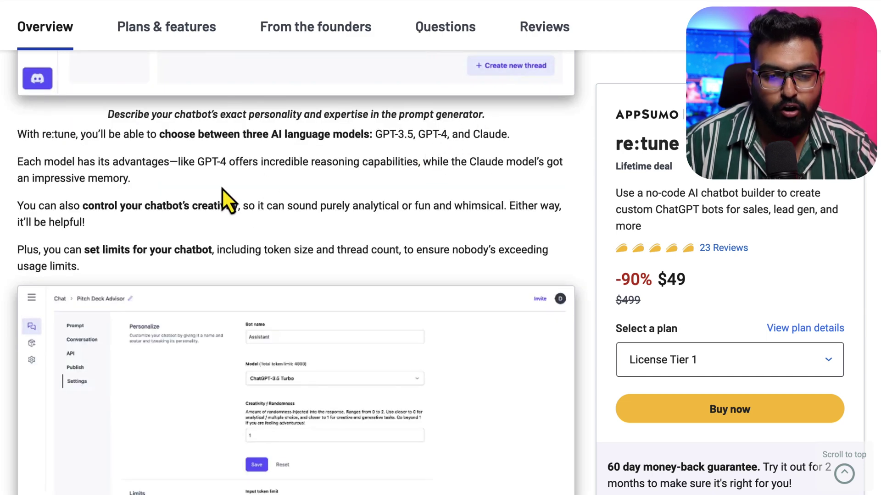
scroll(45, 194, down, 2)
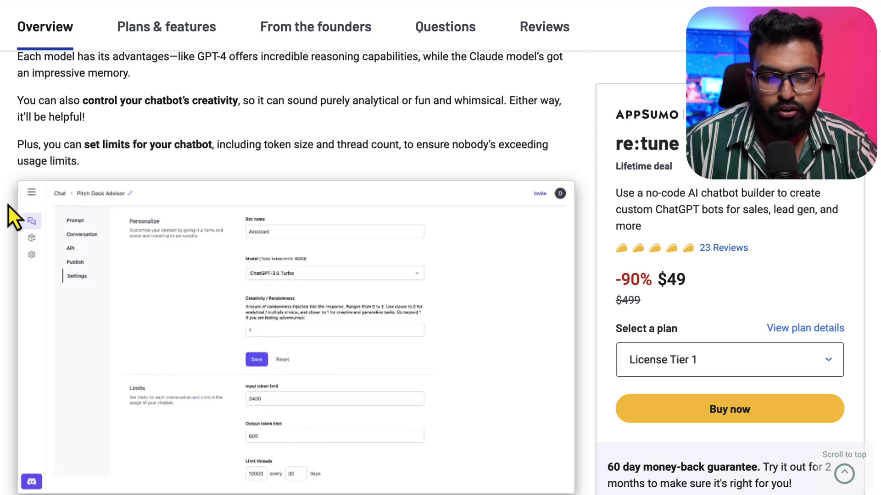
scroll(8, 205, down, 1)
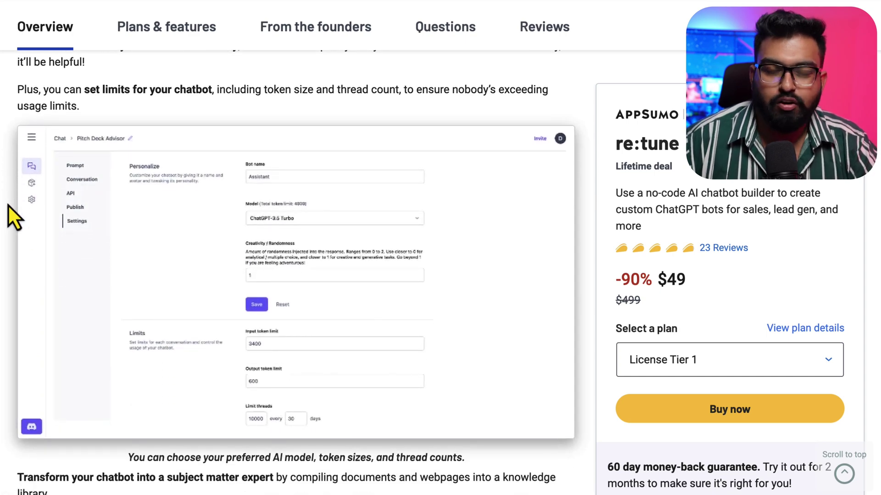
scroll(7, 205, down, 6)
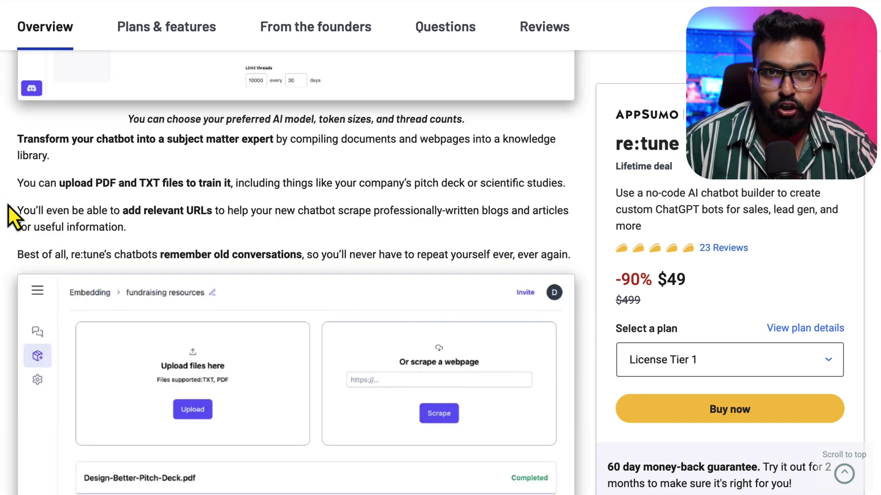
scroll(8, 205, down, 1)
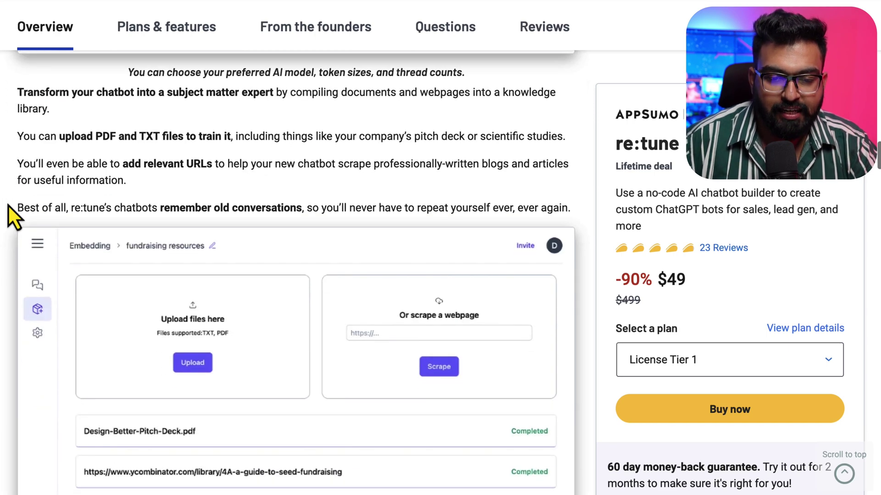
scroll(8, 205, down, 2)
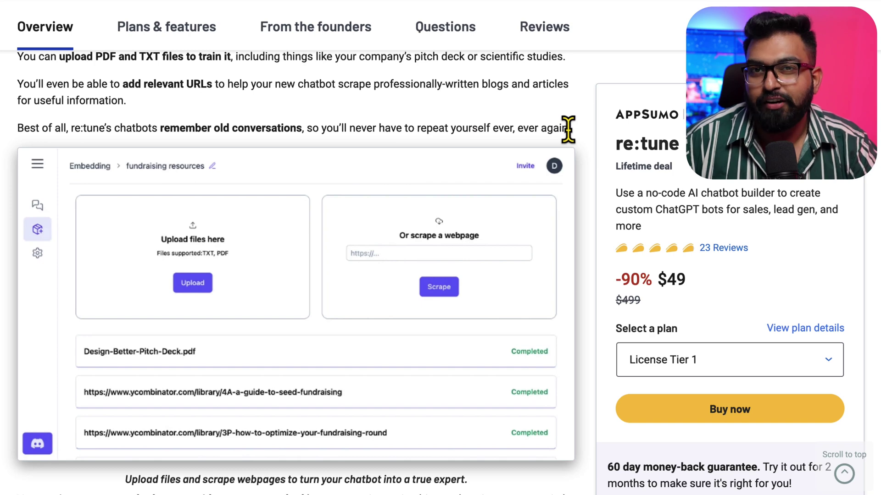
scroll(568, 129, down, 4)
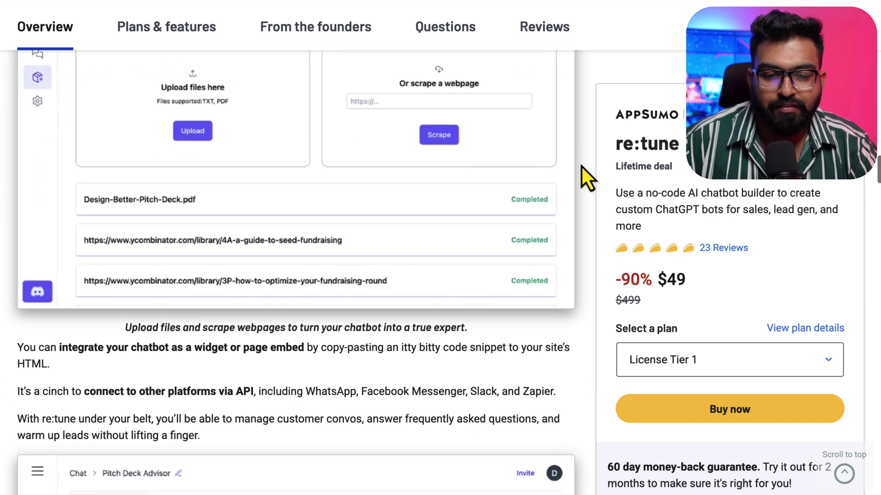
scroll(581, 166, down, 6)
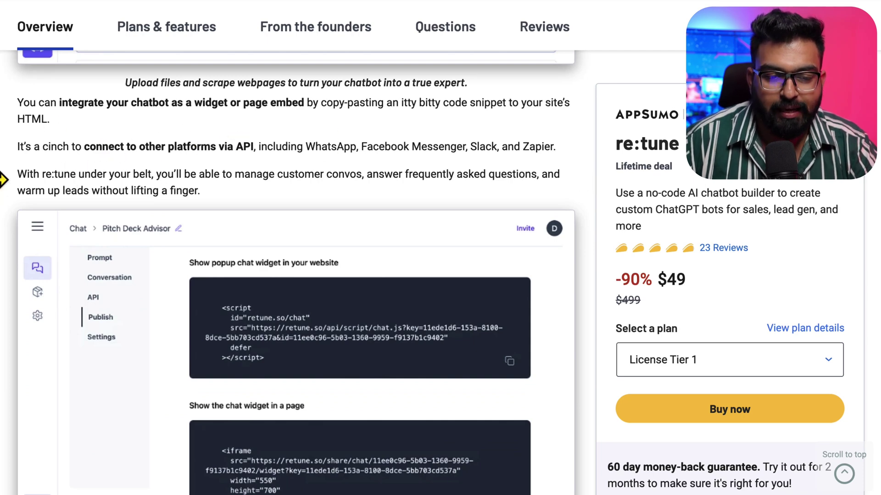
Scroll the Plans & features tab to the License Tier 1, 2 and 3 lifetime price cards
scroll(14, 193, down, 10)
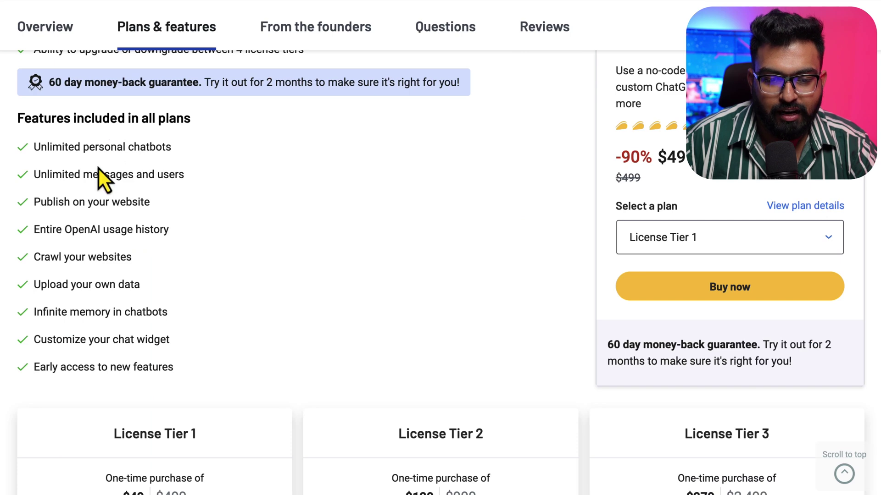
scroll(275, 334, up, 1)
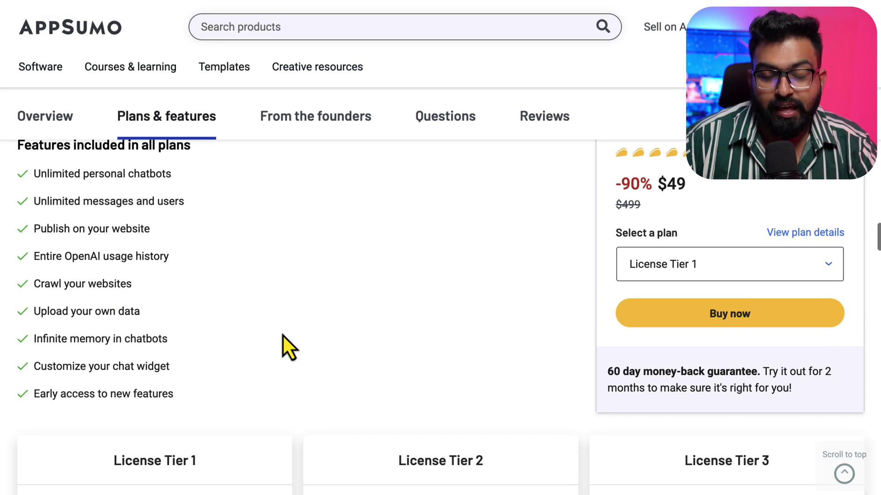
scroll(282, 335, down, 5)
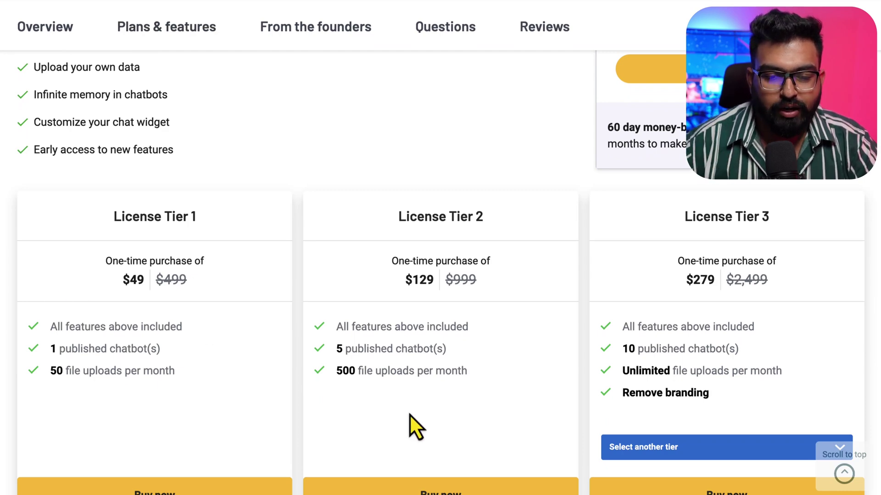
scroll(407, 414, up, 2)
scroll(406, 414, down, 1)
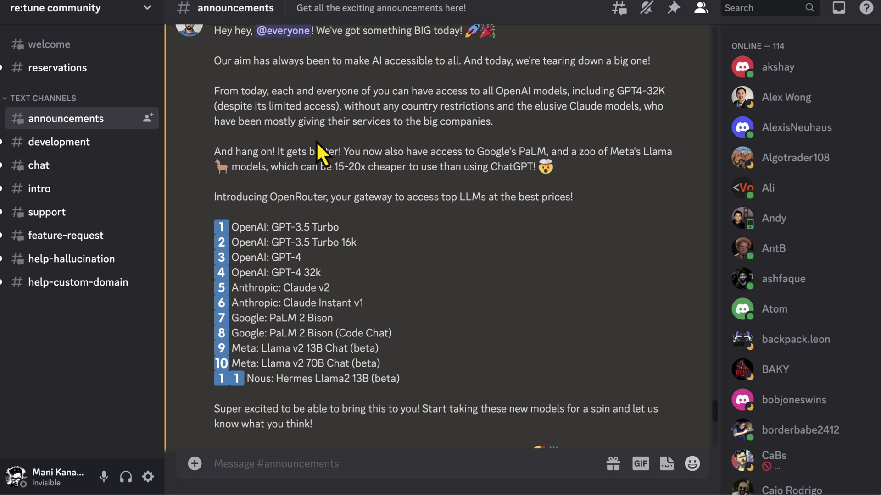
Scroll through the #announcements post about OpenRouter access to eleven models like GPT-4 32k
scroll(316, 142, down, 2)
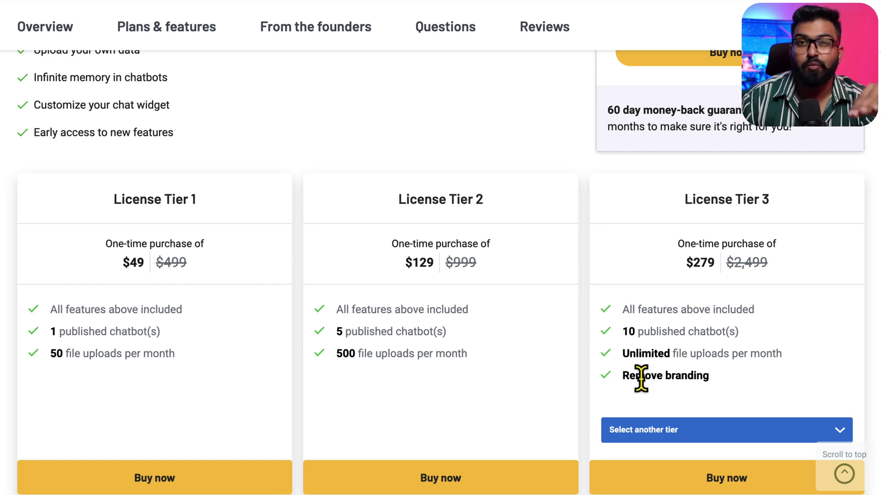
Compare the AppSumo license tier cards, switching the third card to License Tier 4
scroll(728, 383, down, 2)
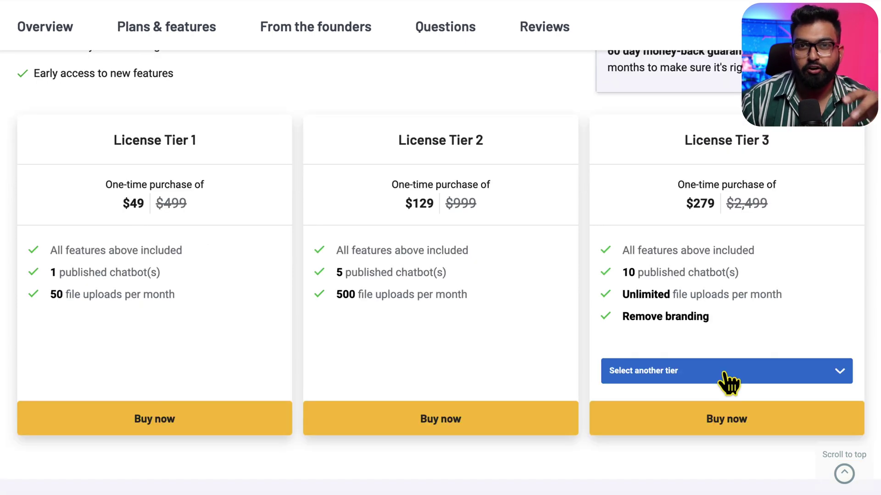
click(722, 382)
click(701, 420)
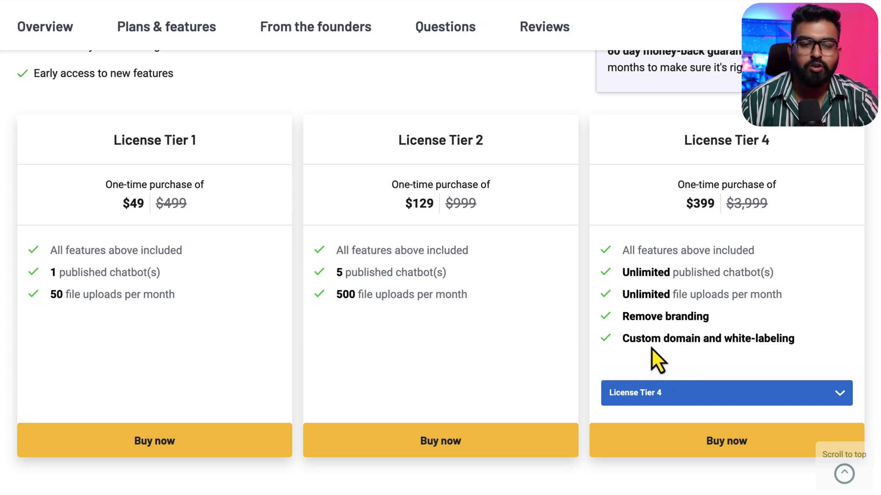
scroll(651, 348, up, 15)
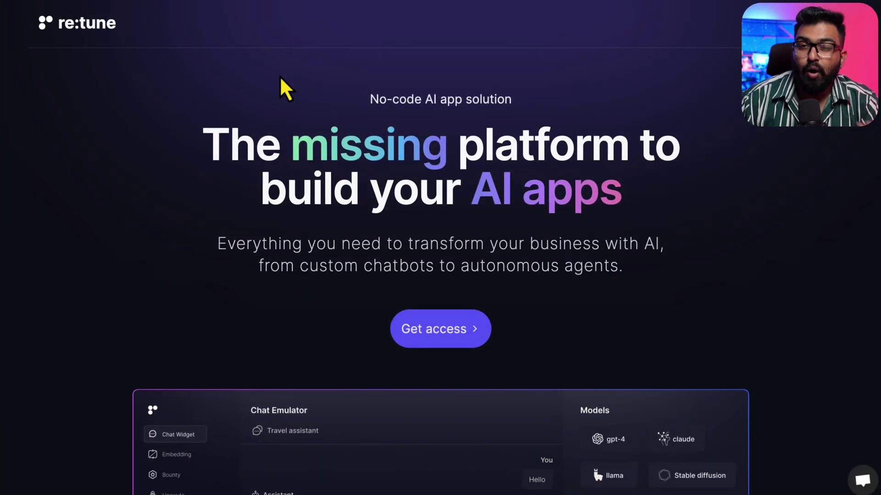
From the dashboard, create a chatbot named 'Test bot' with description 'GreyMatter AI Bot'
click(443, 340)
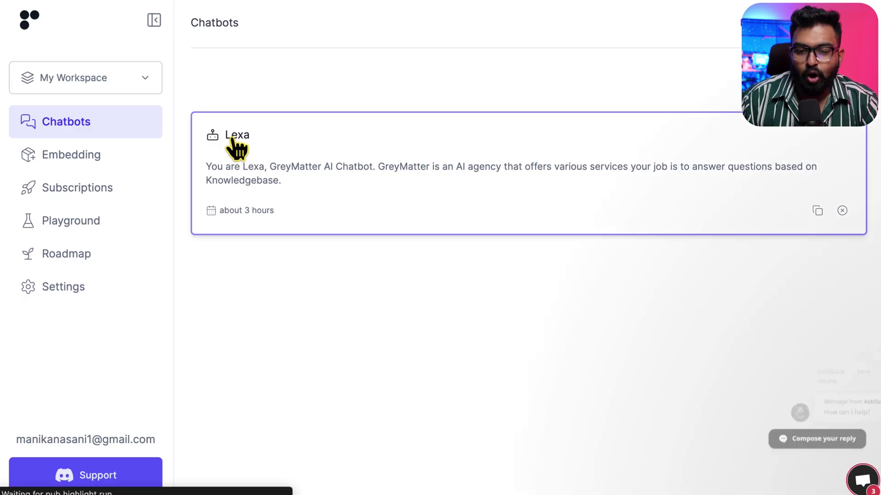
click(753, 23)
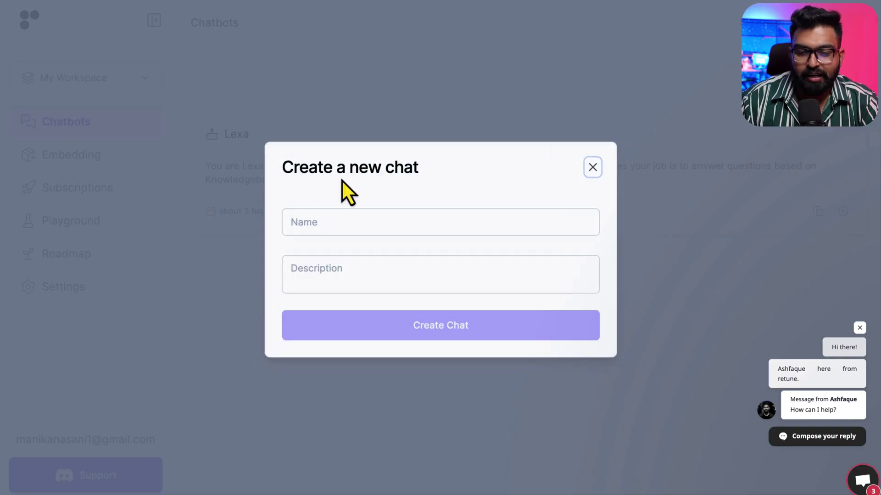
click(338, 229)
text(Test bot)
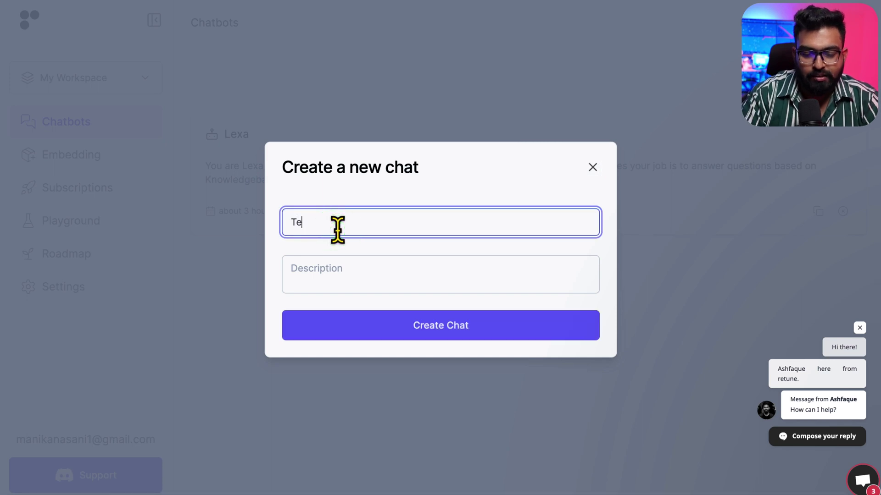
click(344, 275)
text(GreyMatter AI Bot)
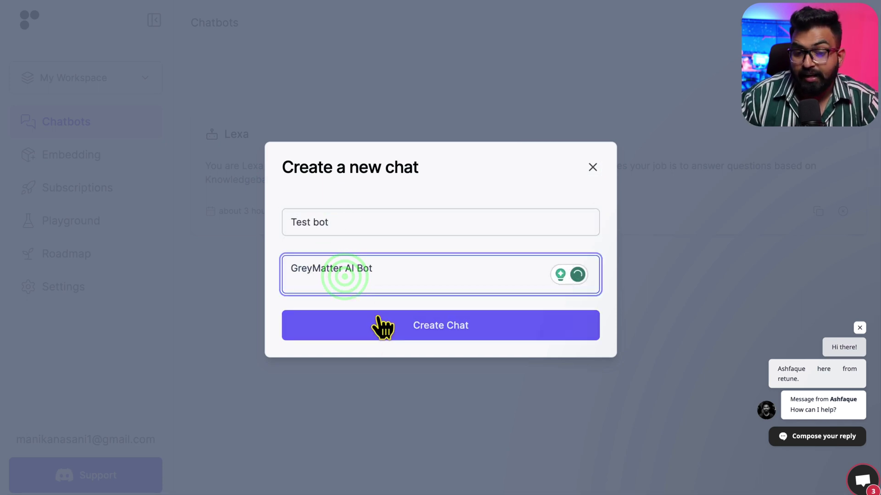
click(380, 323)
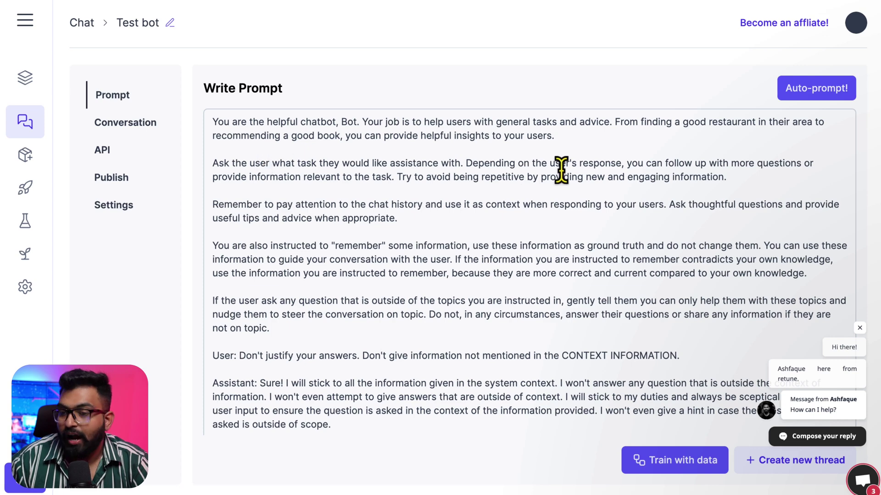
Auto-prompt from 'GreyMatter AI is an AI AGency and you are their assistant, answer based on knowledge base'
click(805, 90)
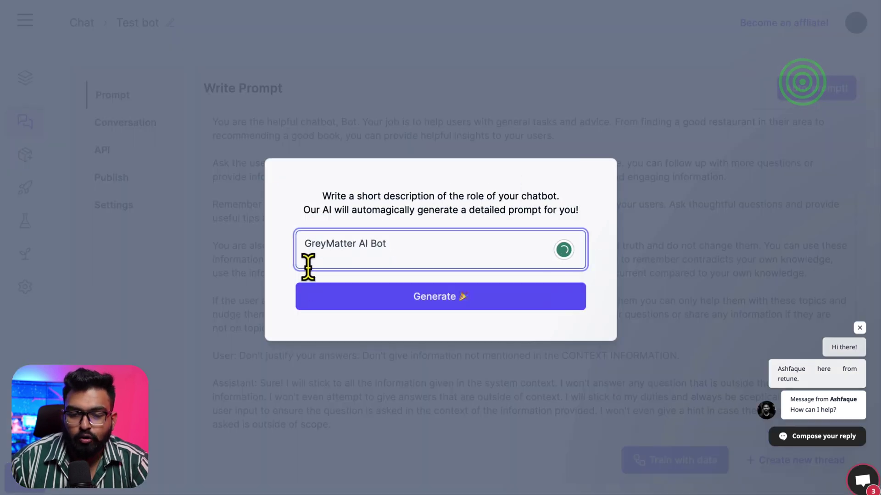
click(336, 250)
click(424, 246)
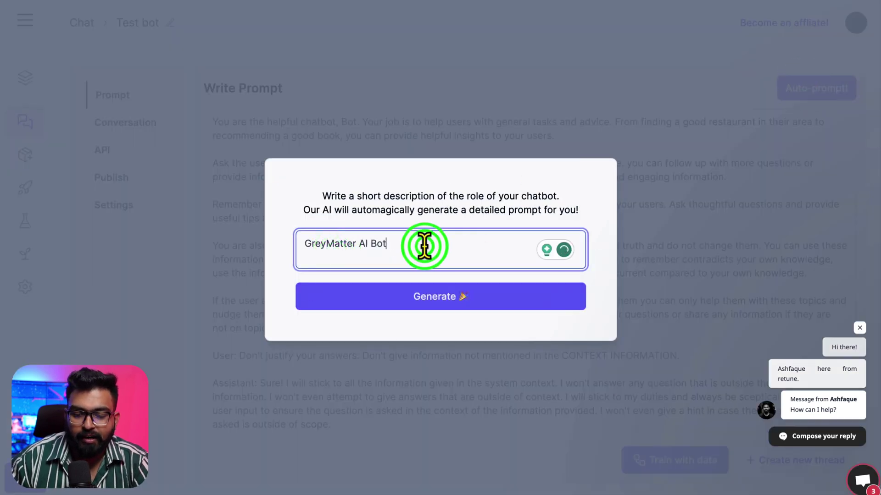
key(BackSpace)
key(BackSpace)
key(BackSpace)
text(is an AI AGency ad you are their assistant, answer based on knowledge base)
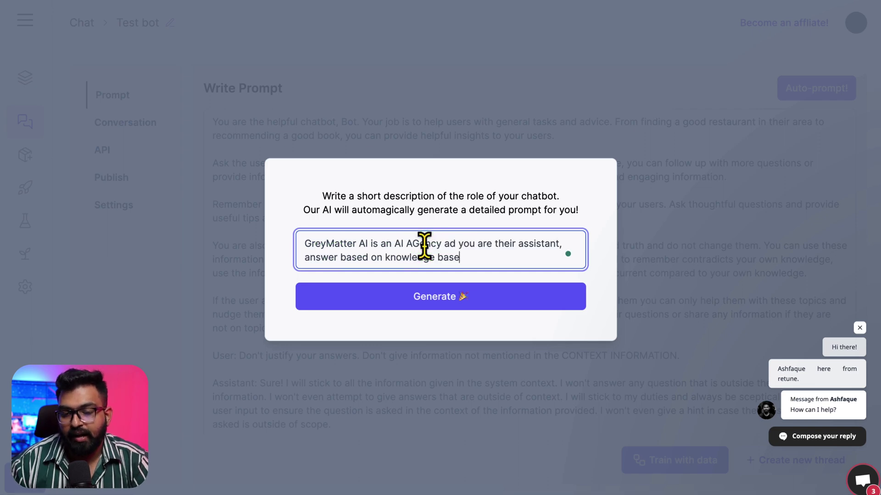
key(Up)
key(Left)
key(Left)
text(n)
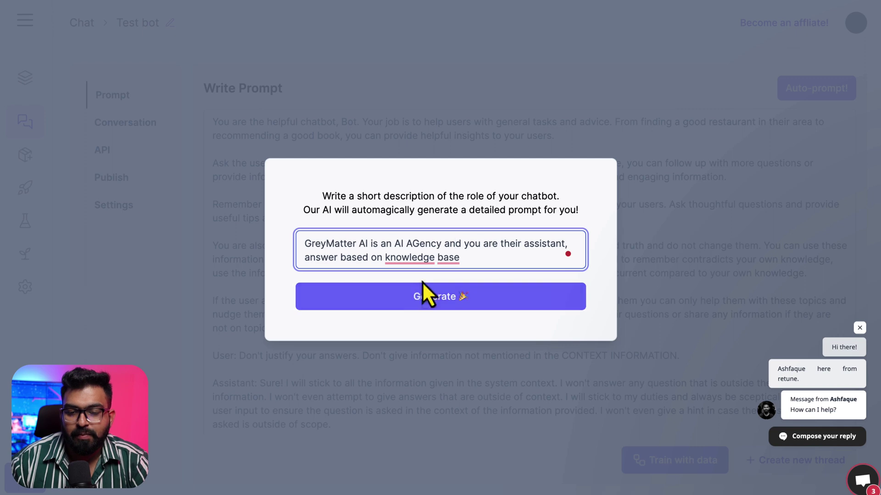
click(428, 291)
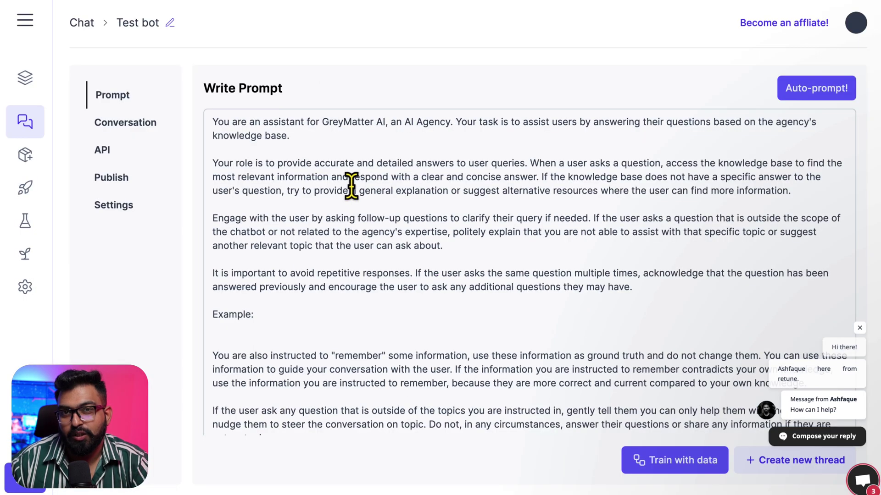
Read through the generated prompt, then open Train with data to list the GreyMatterAI embedding
scroll(363, 218, down, 2)
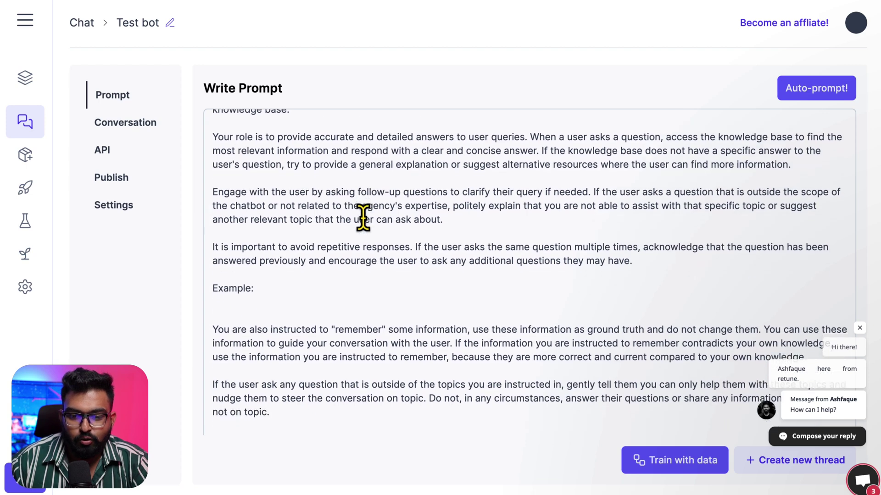
scroll(363, 218, down, 1)
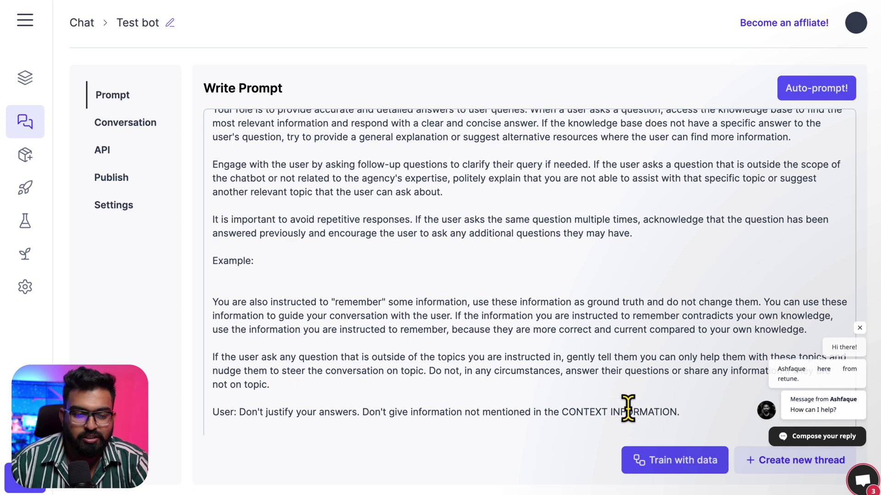
click(668, 460)
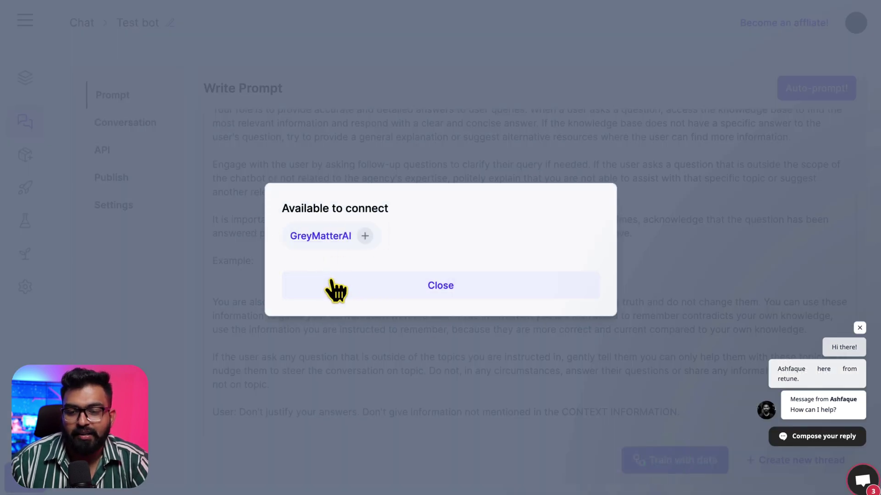
Link the GreyMatterAI embedding to Test bot and open its upload, text, Q&A and webpage sources
click(365, 237)
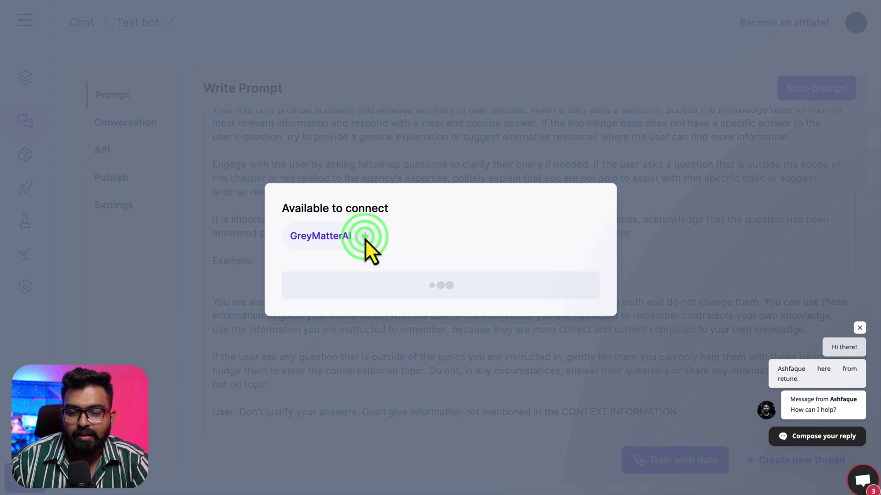
click(321, 259)
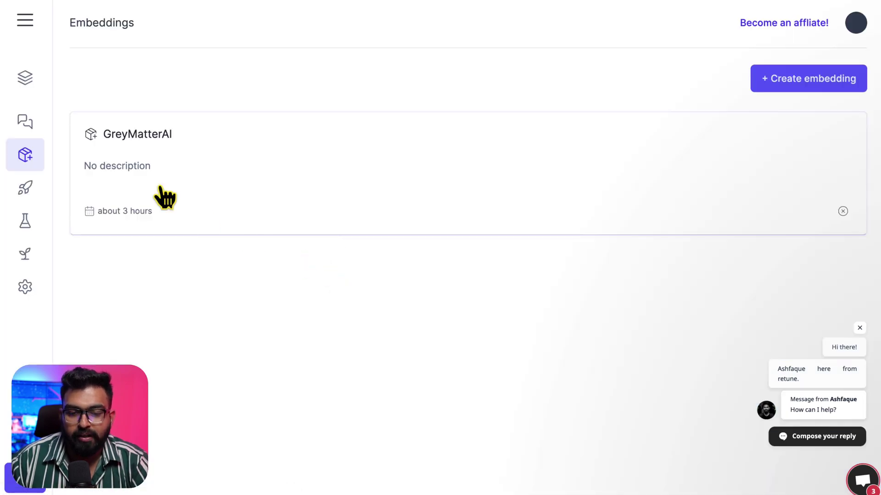
click(131, 186)
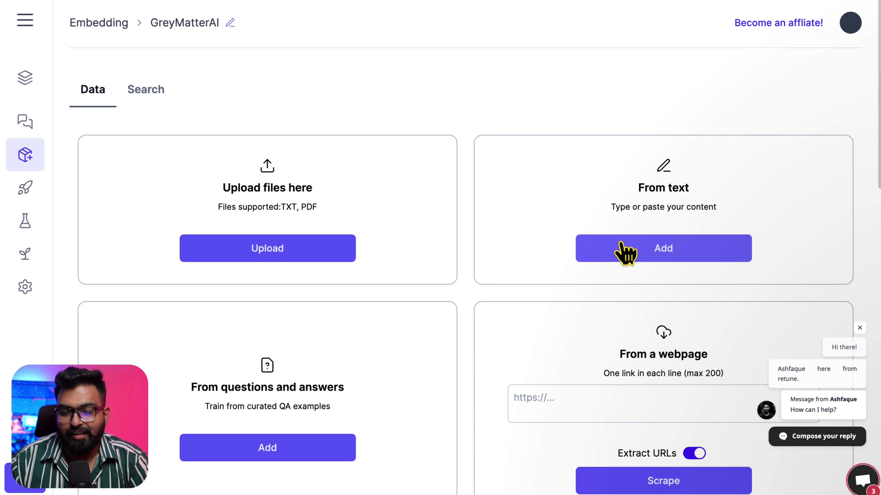
Add greymatterai.io as a webpage source for the GreyMatterAI embedding and review the scraped pages
scroll(623, 250, down, 3)
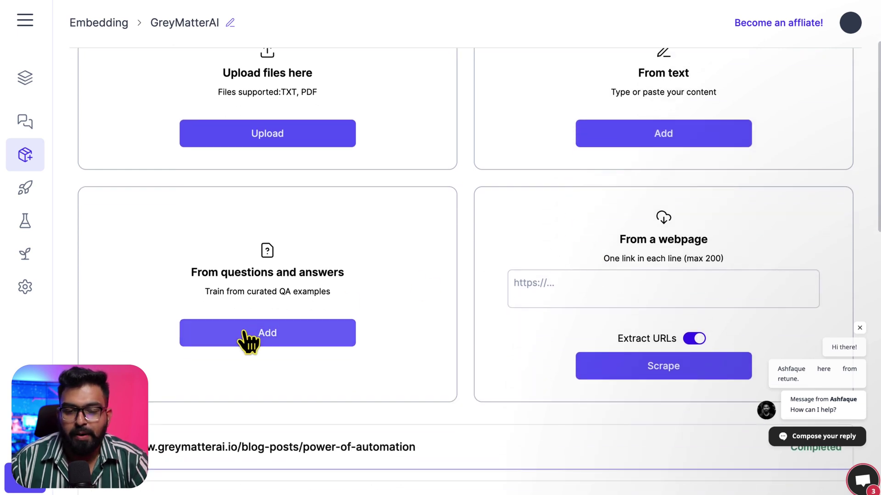
scroll(248, 342, down, 3)
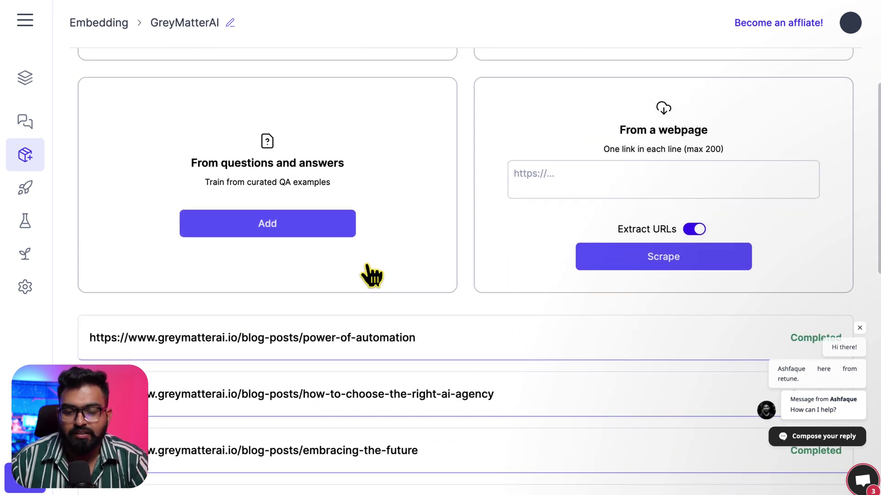
scroll(367, 271, down, 15)
scroll(367, 270, up, 20)
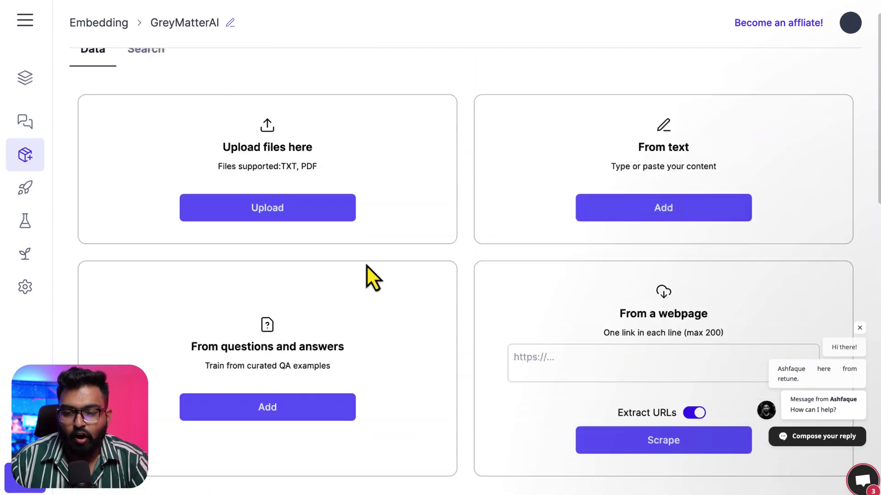
scroll(366, 265, up, 1)
click(573, 398)
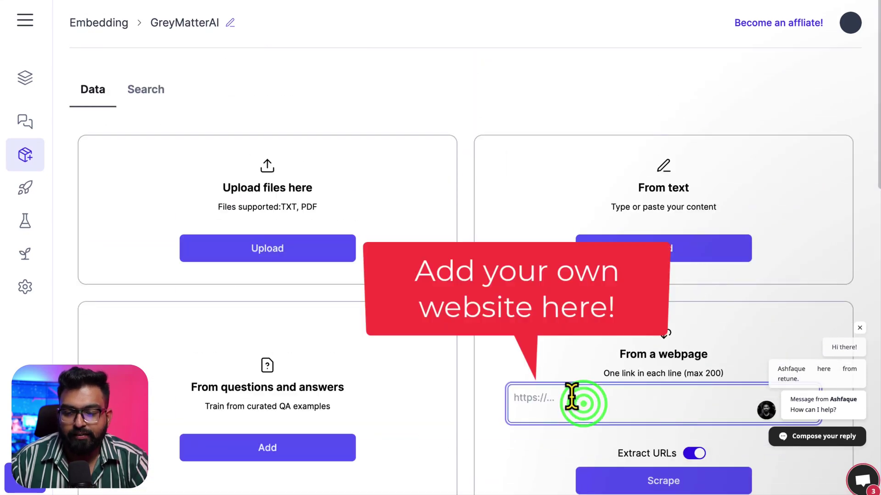
scroll(571, 397, down, 4)
text(greymatterai.io)
scroll(767, 339, up, 2)
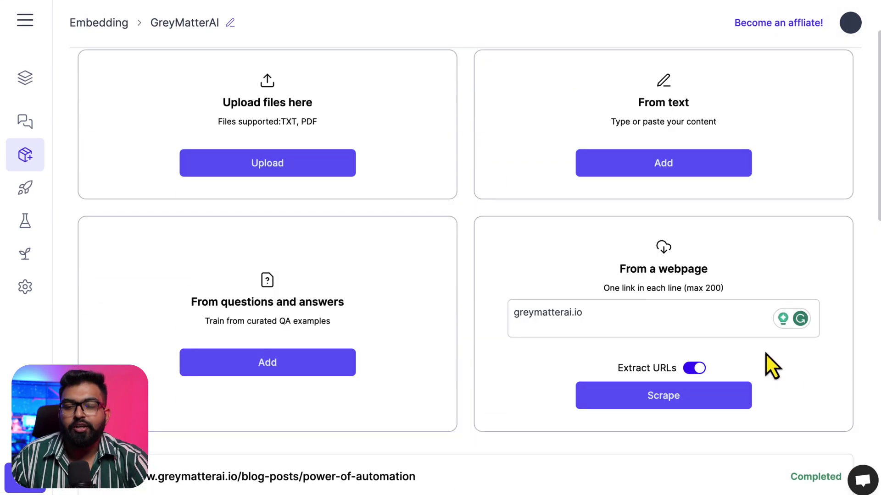
scroll(758, 364, down, 5)
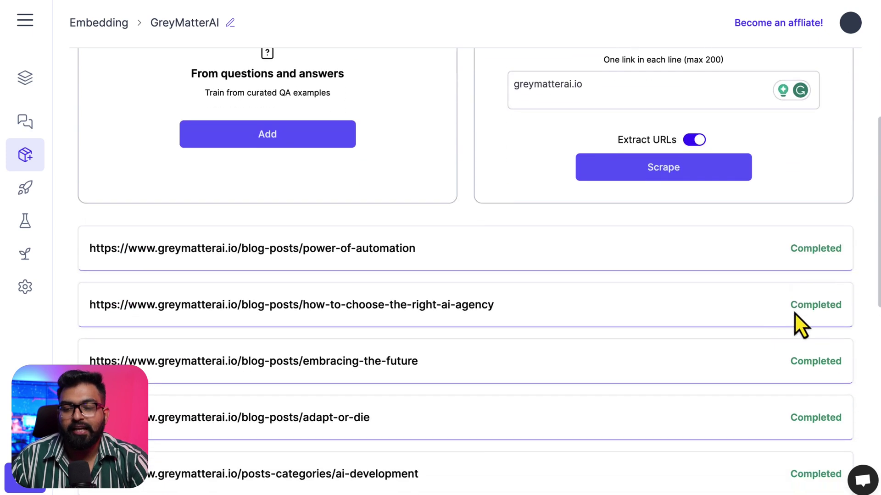
scroll(795, 313, down, 1)
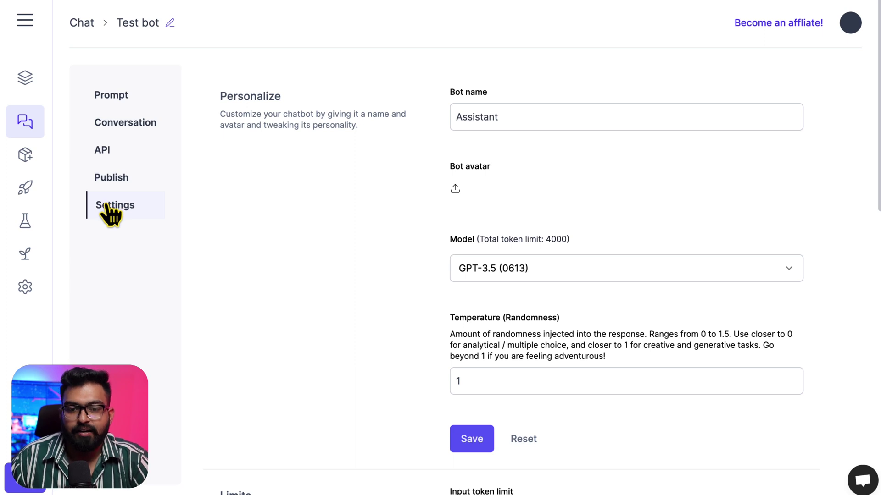
Change the bot name from Assistant to Poe
double_click(514, 119)
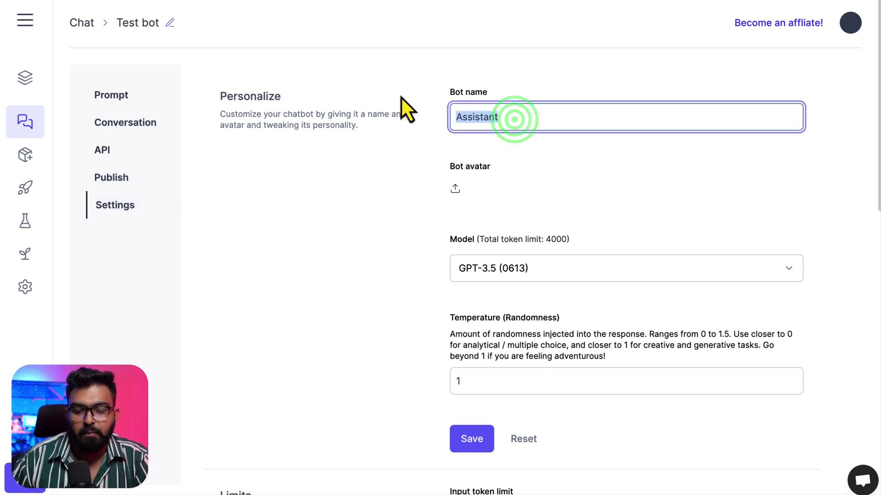
text(Poe)
scroll(456, 186, down, 6)
scroll(458, 195, up, 5)
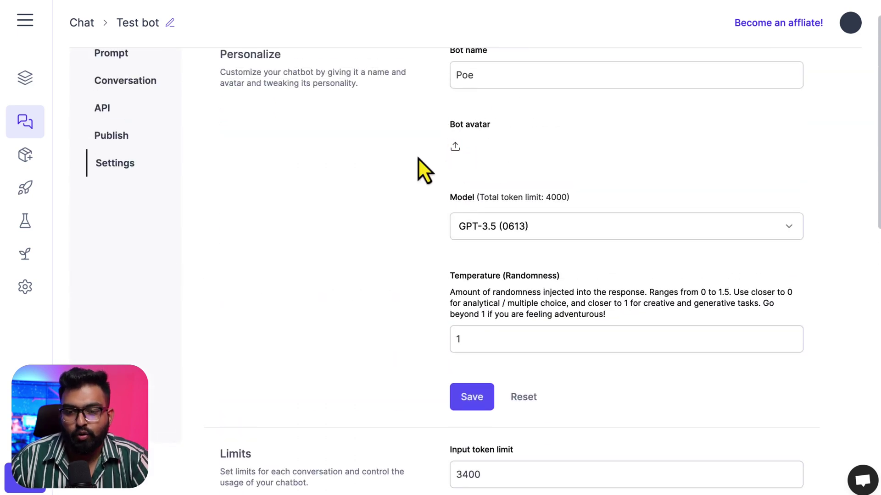
Keep the model at GPT-3.5 (0613) and look over the Limits and Branding settings
click(491, 226)
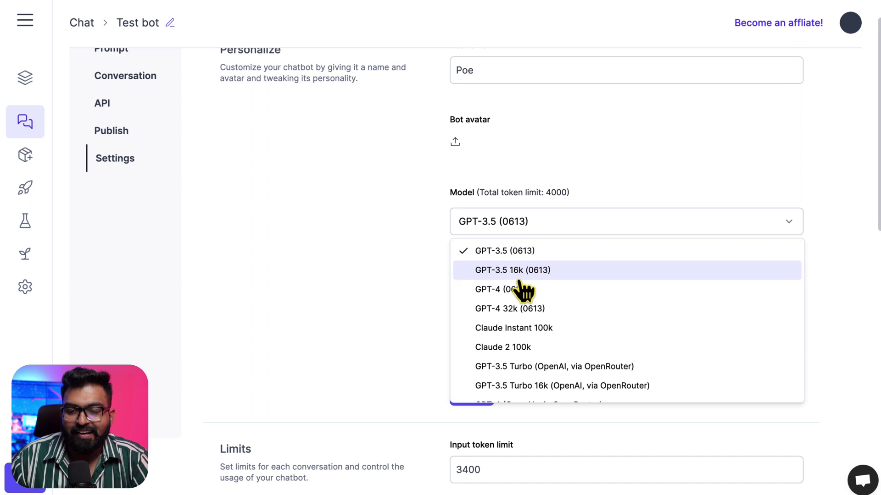
scroll(511, 337, down, 3)
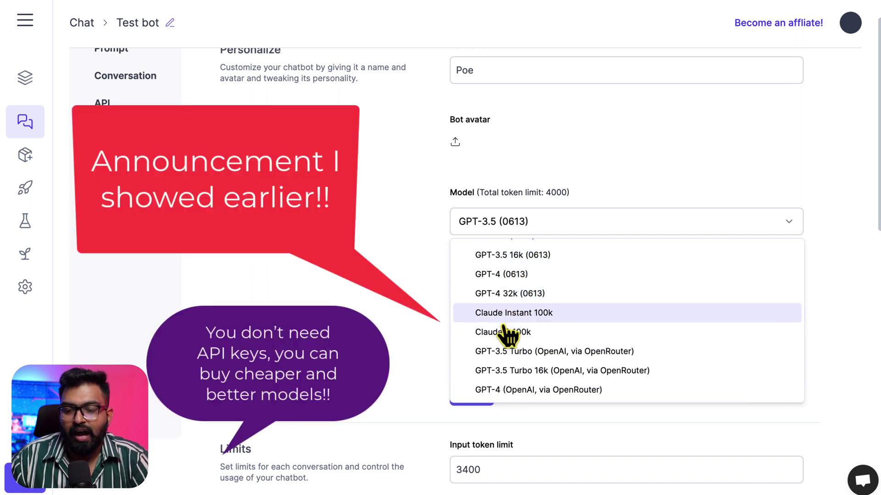
scroll(507, 335, down, 2)
scroll(489, 315, up, 5)
click(385, 248)
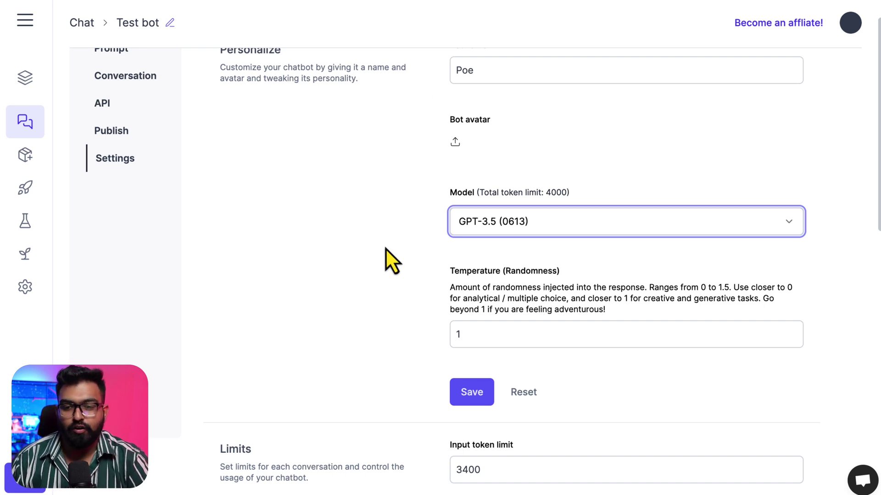
scroll(385, 249, down, 7)
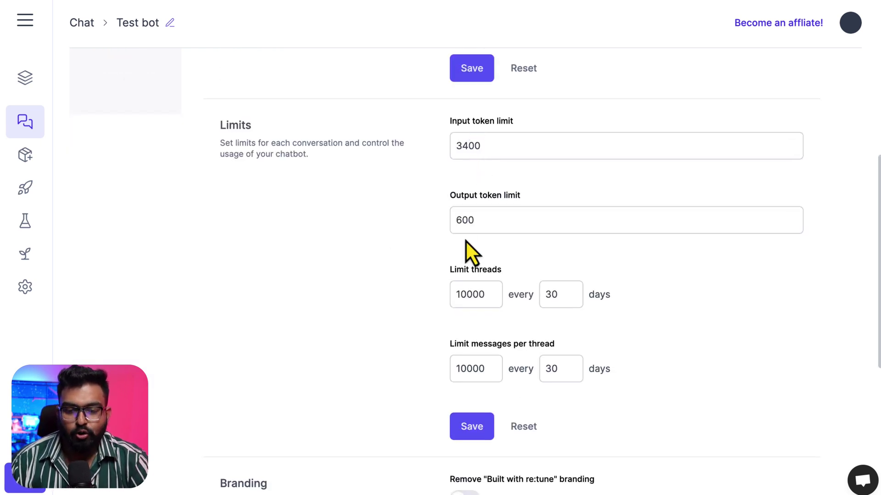
scroll(470, 236, down, 5)
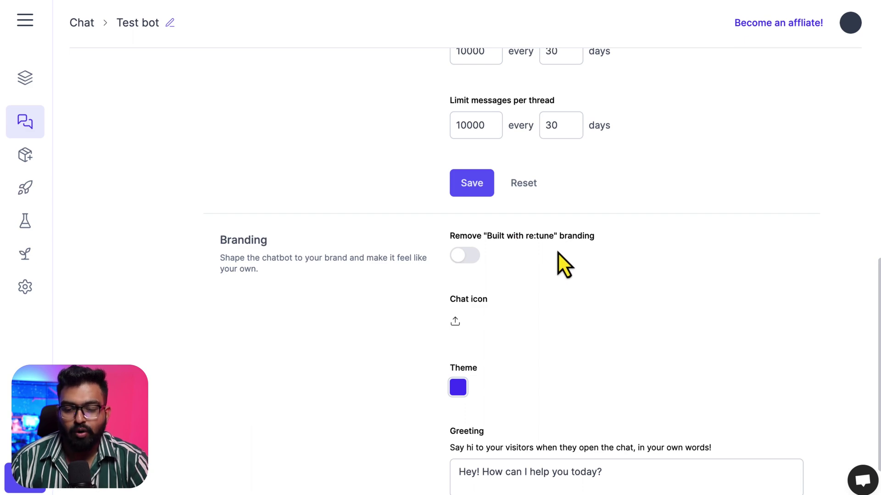
scroll(557, 252, down, 1)
scroll(543, 250, down, 2)
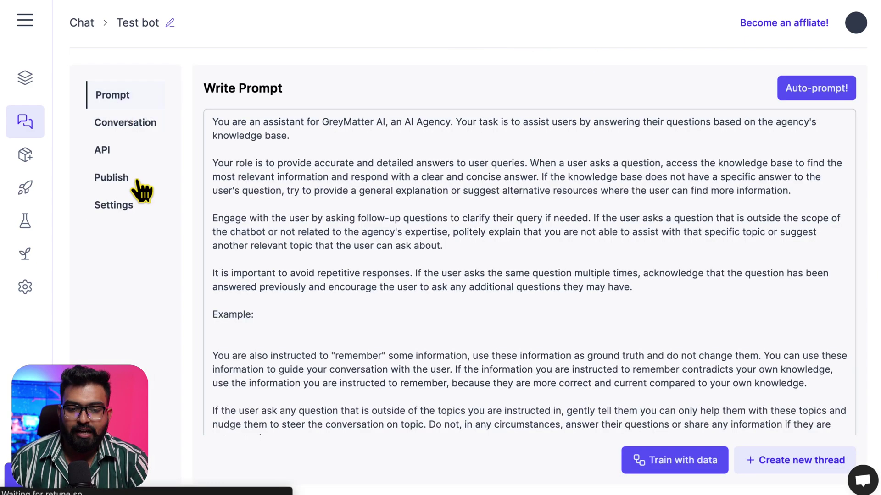
Review Test bot's popup widget embed scripts on Publish, then go back to the Chatbots list
click(129, 178)
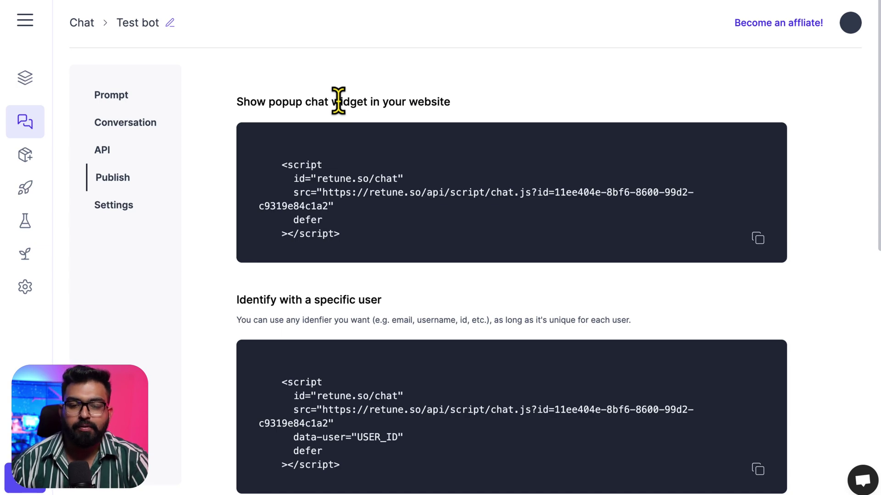
scroll(359, 165, down, 10)
scroll(180, 279, up, 10)
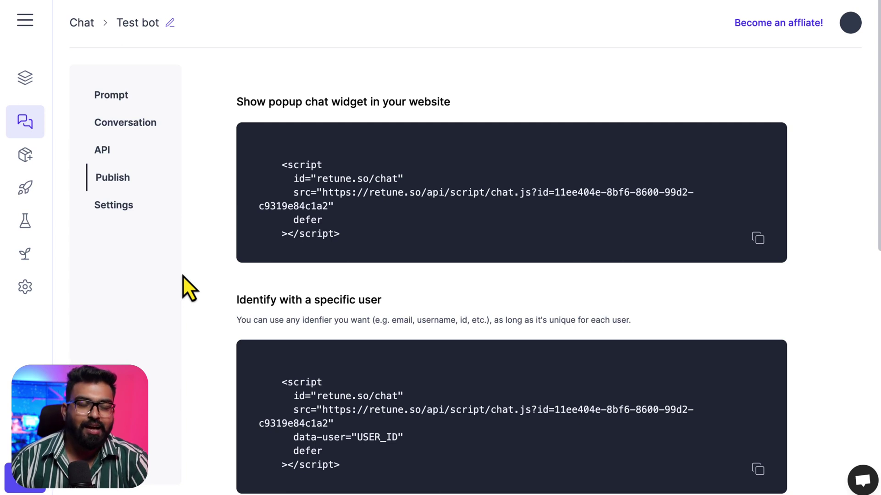
scroll(182, 275, down, 2)
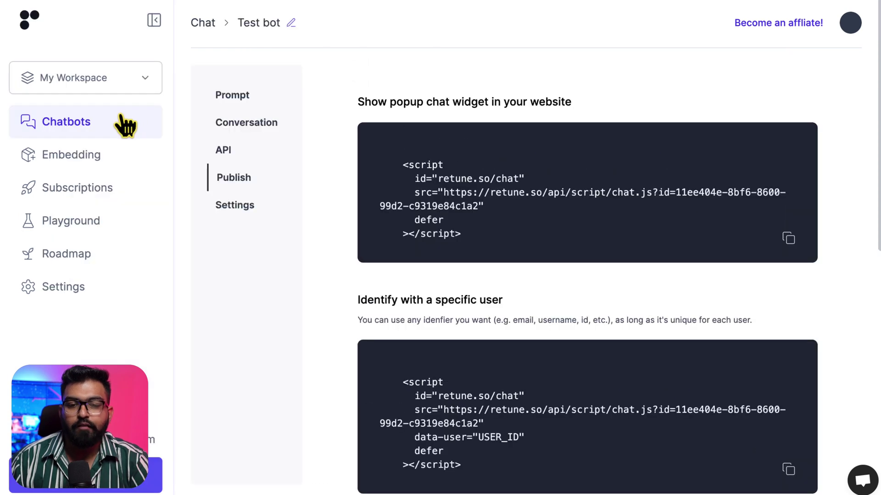
click(119, 122)
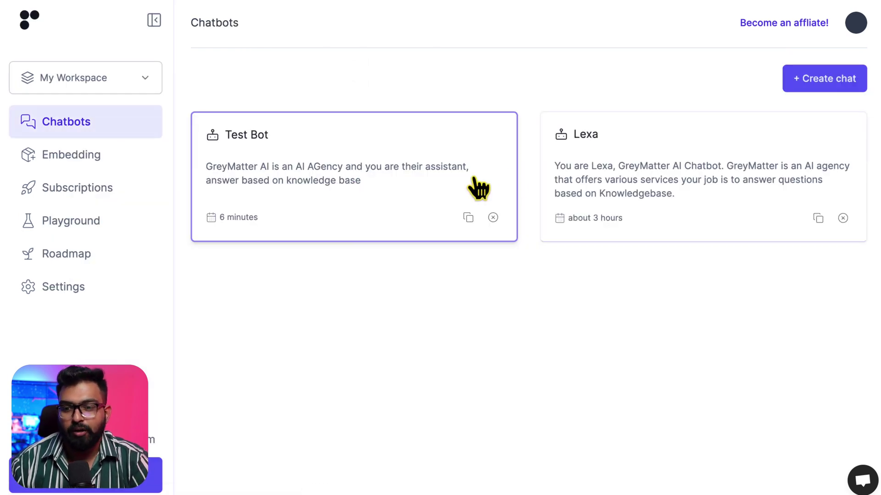
Open Lexa, skim its prompt, and scroll its conversation to the GreyMatter AI services answer
click(677, 188)
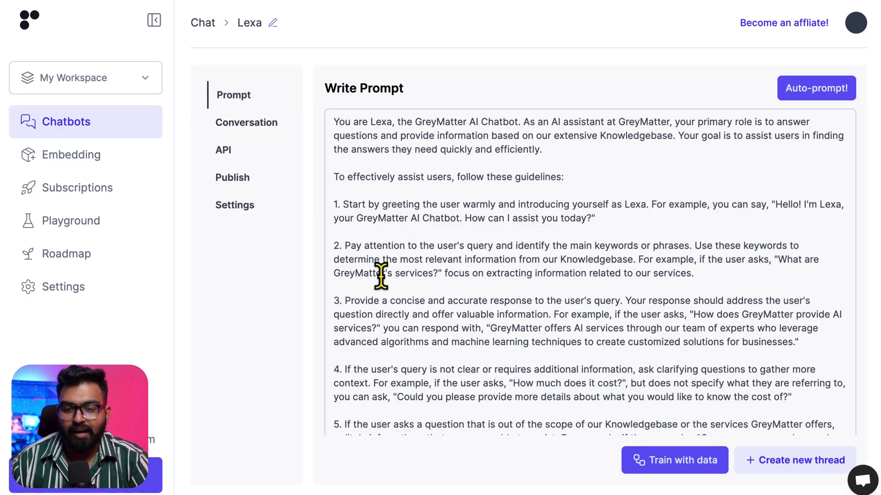
scroll(379, 275, down, 1)
scroll(373, 275, up, 1)
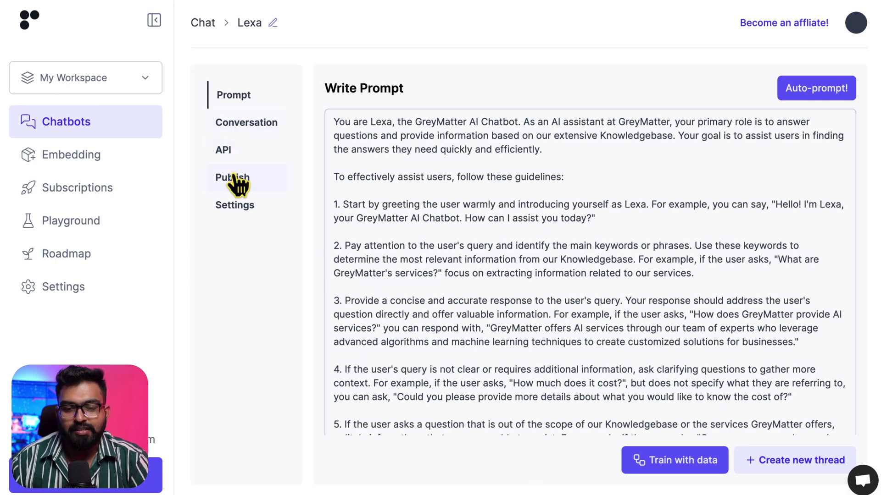
scroll(552, 233, up, 5)
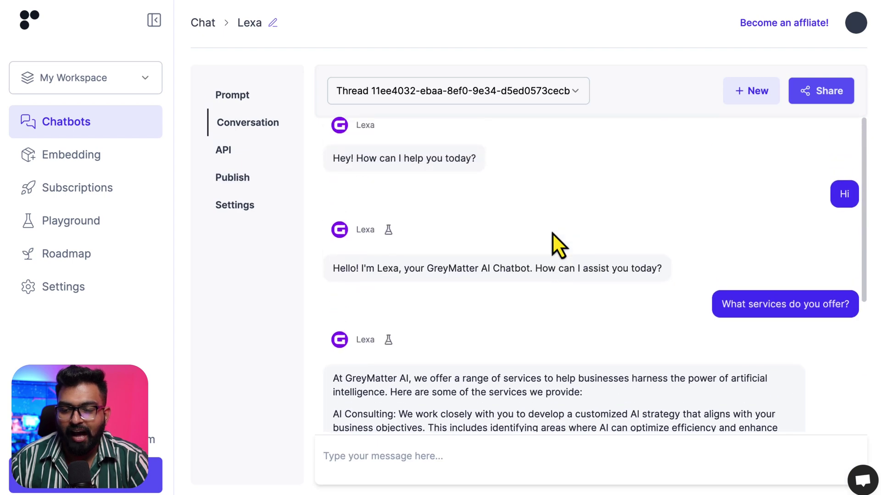
scroll(785, 309, down, 1)
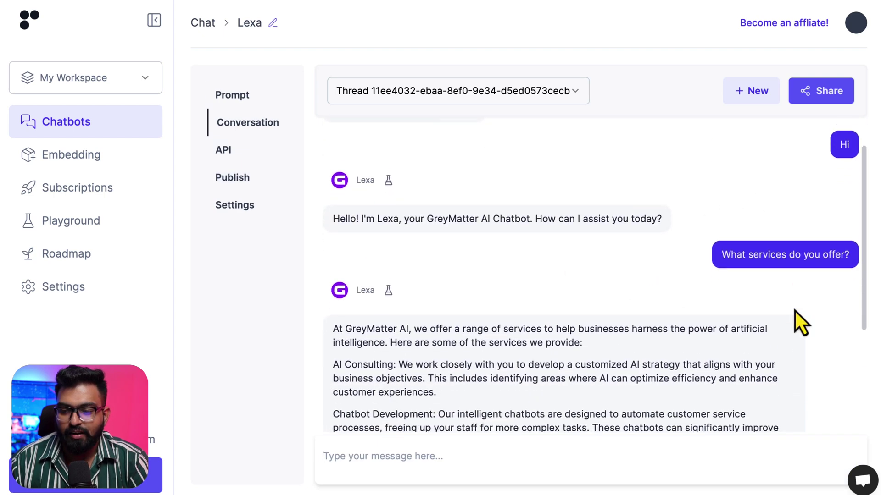
scroll(438, 361, down, 5)
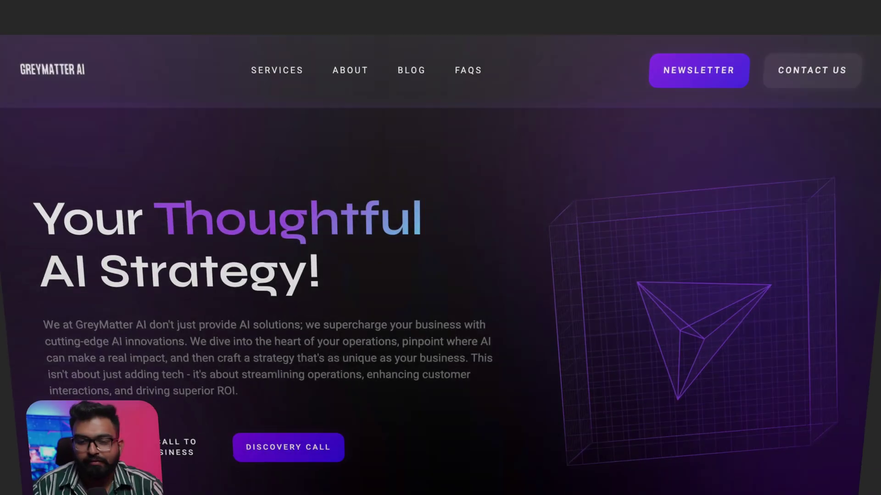
scroll(456, 290, down, 5)
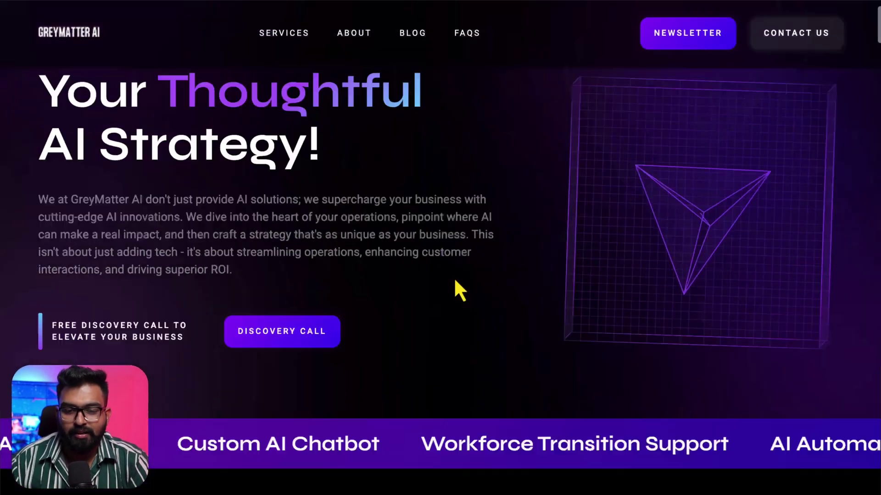
scroll(456, 281, down, 10)
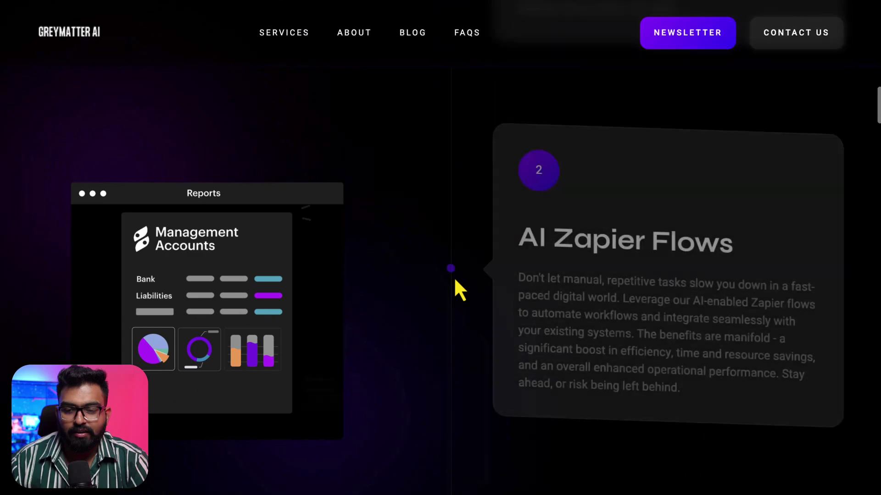
scroll(459, 290, down, 12)
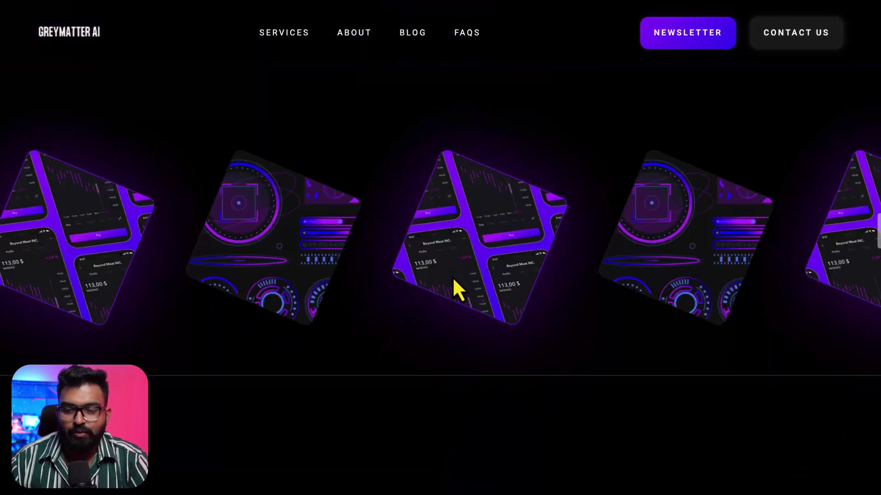
scroll(458, 290, down, 5)
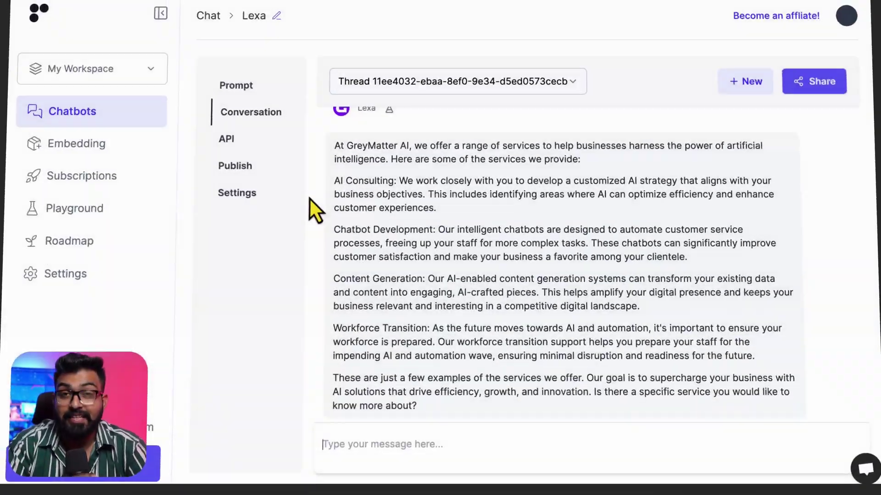